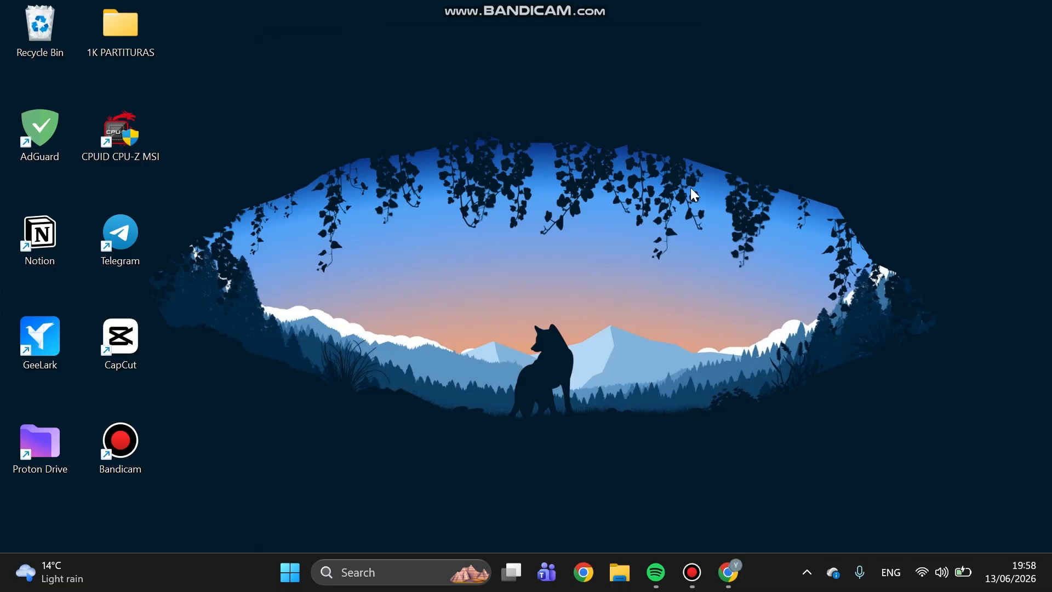
Switch to Chrome, search Google for "obs studio" and open the official obsproject.com site
{"action": "left_click", "coordinate": [722, 576]}
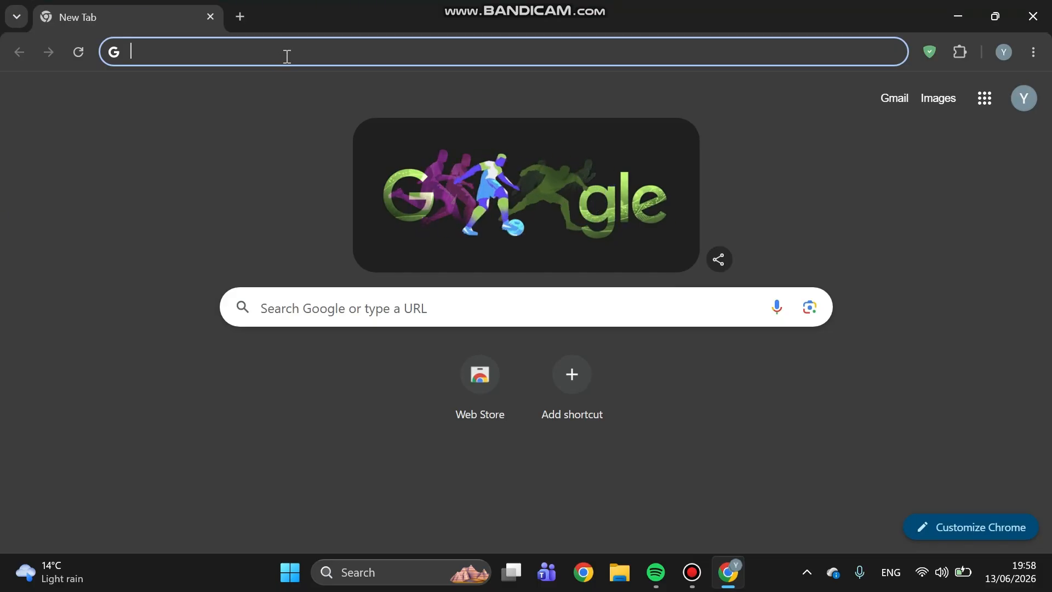
{"action": "type", "text": "obs"}
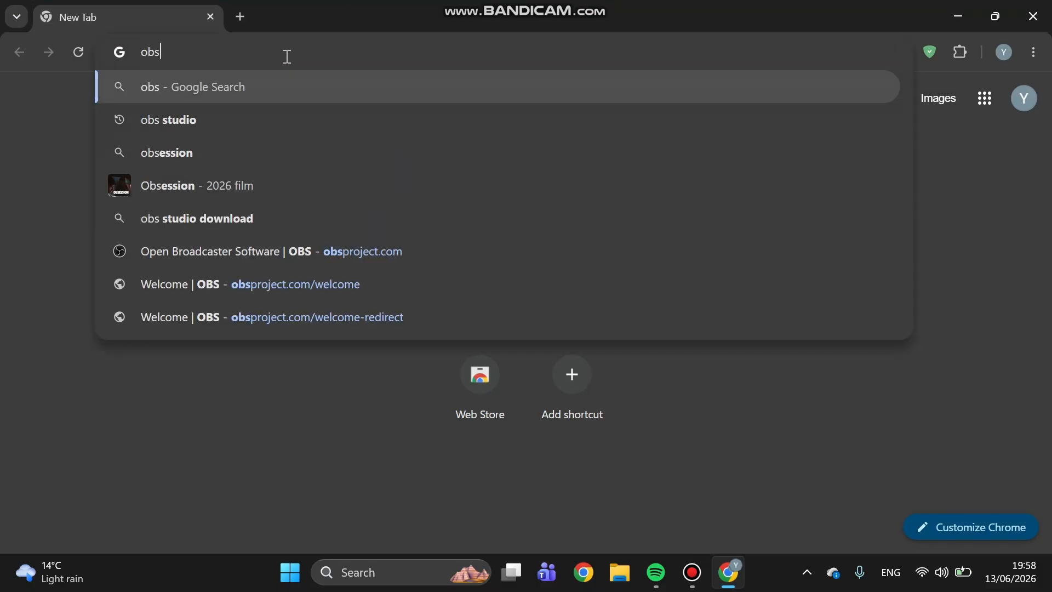
{"action": "type", "text": " studio"}
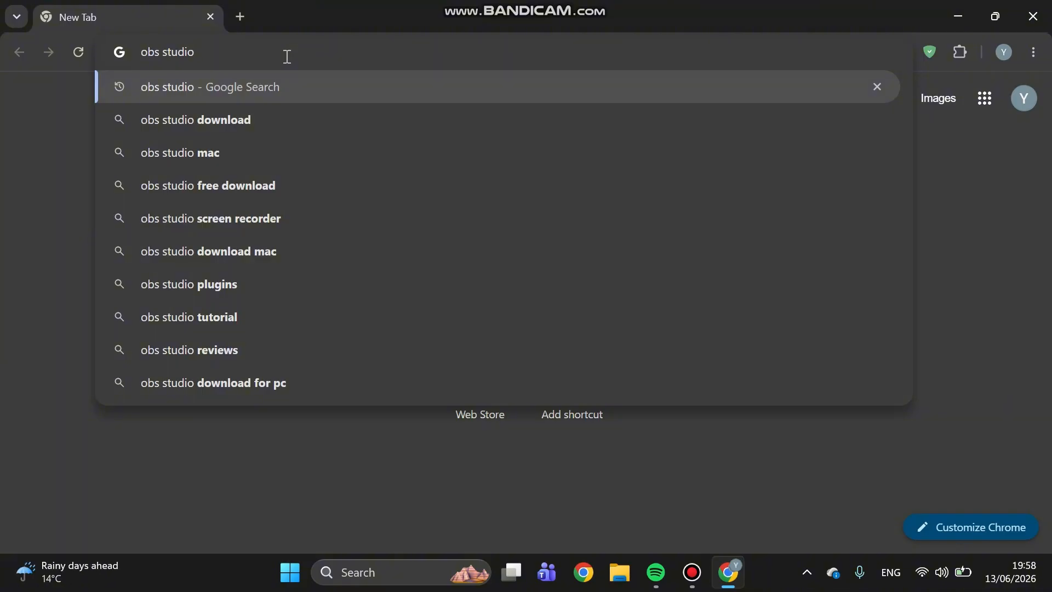
{"action": "key", "text": "Return"}
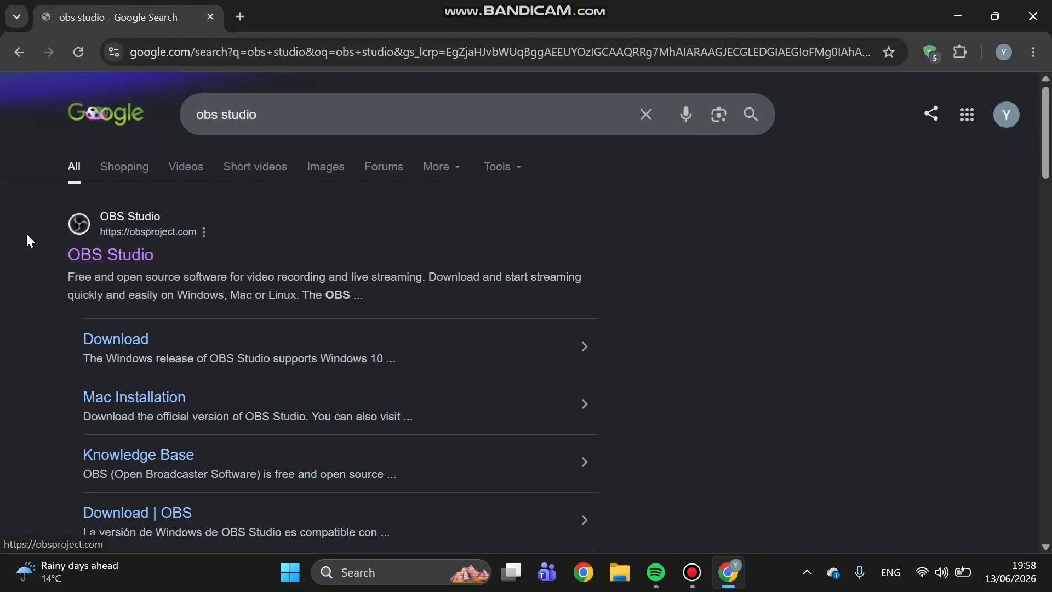
{"action": "left_click", "coordinate": [90, 257]}
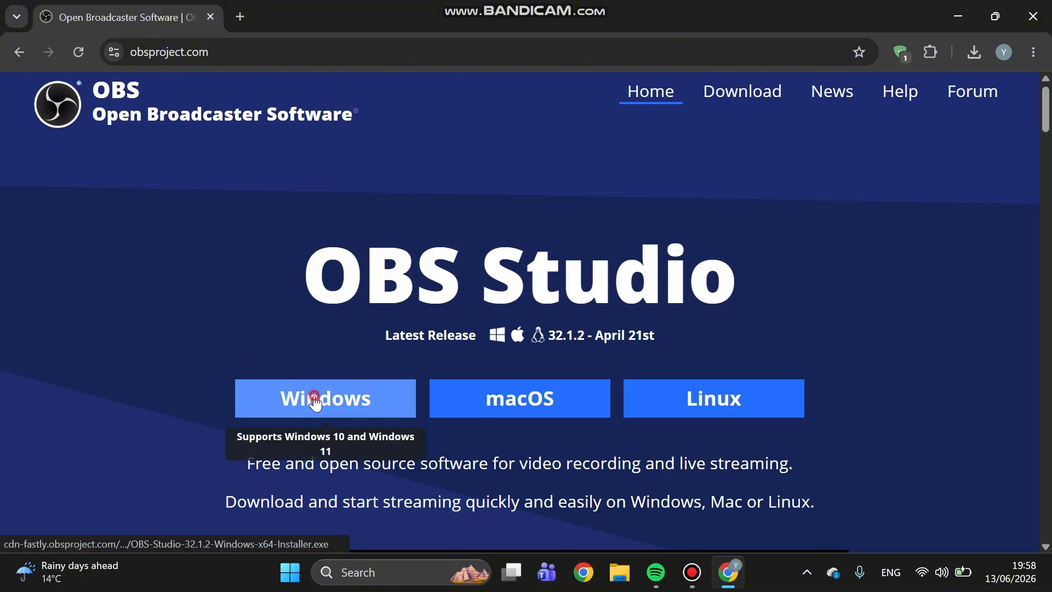
Download the Windows installer for OBS Studio, run the newest downloaded file and allow it to make changes
{"action": "left_click", "coordinate": [315, 398]}
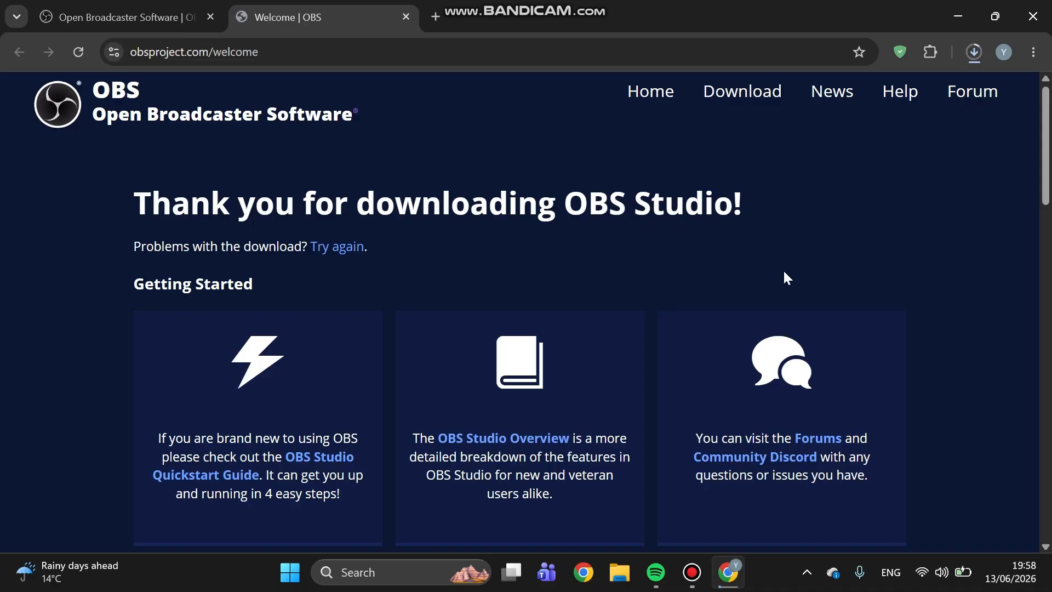
{"action": "left_click", "coordinate": [978, 60]}
{"action": "mouse_move", "coordinate": [846, 143]}
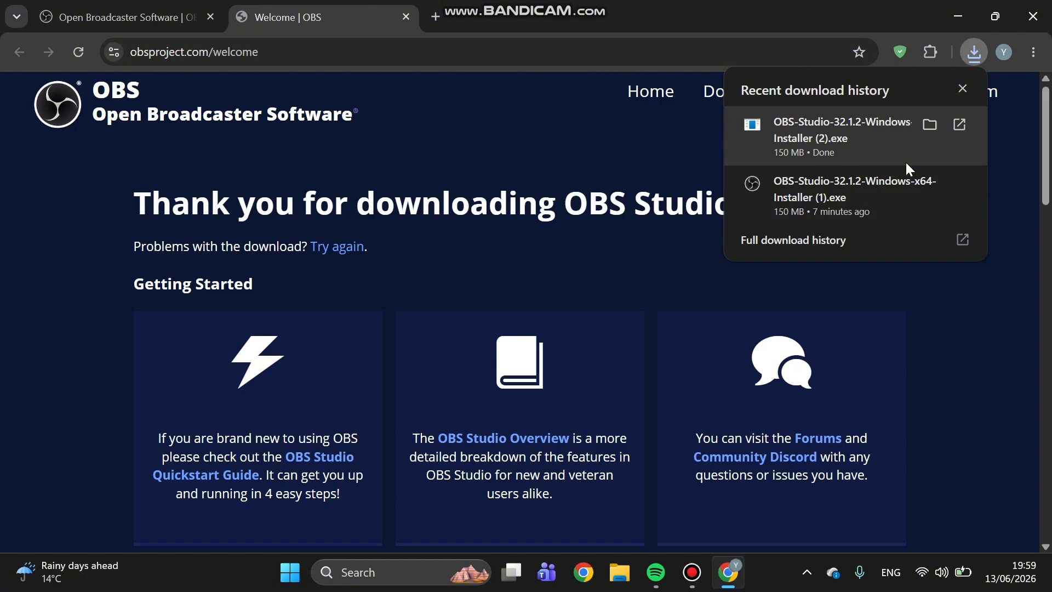
{"action": "left_click", "coordinate": [868, 142]}
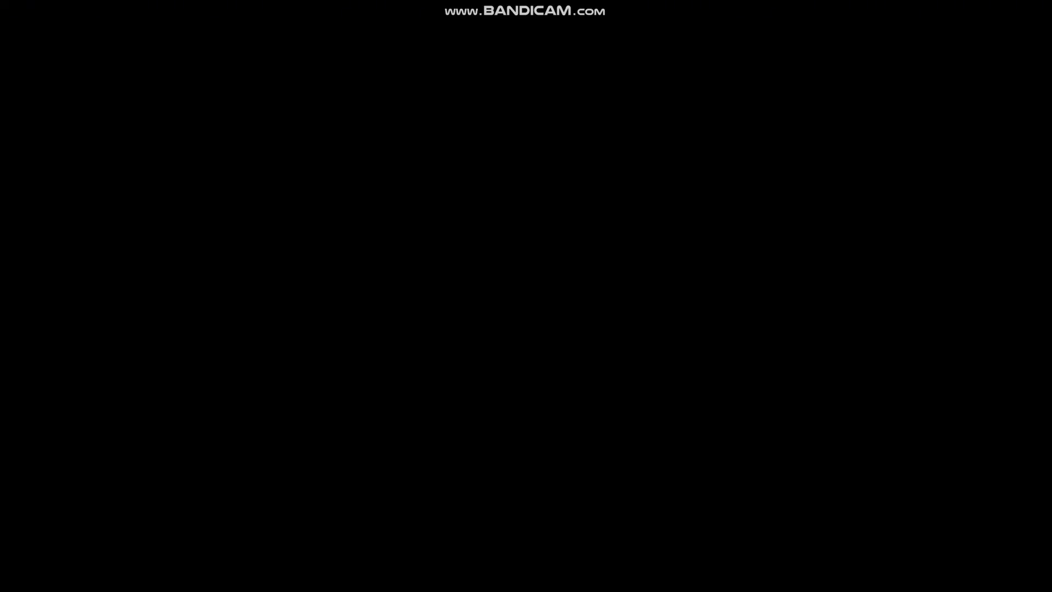
{"action": "left_click", "coordinate": [437, 434]}
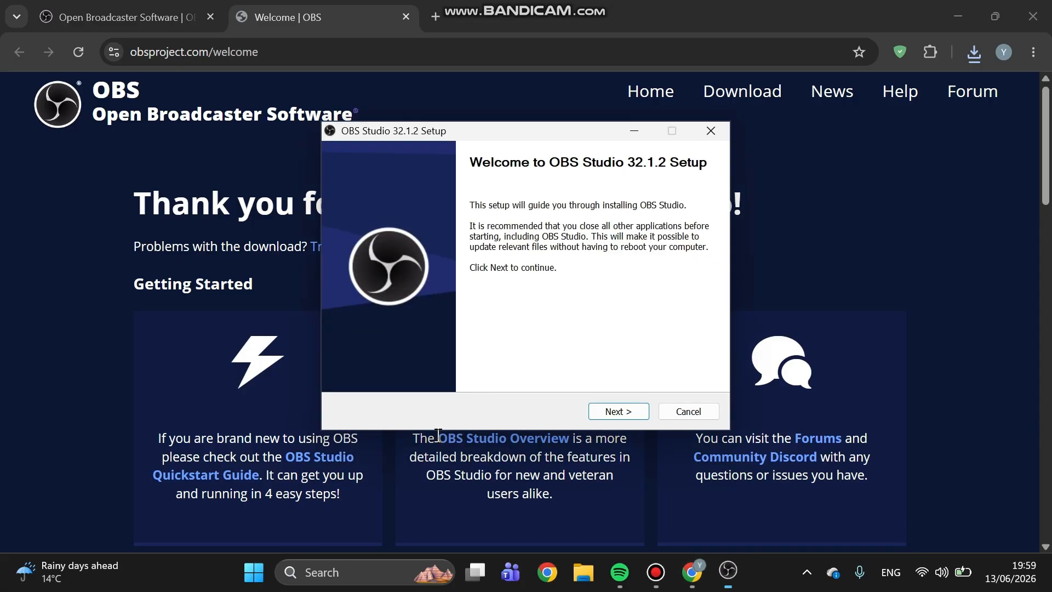
Install OBS Studio 32.1.2 in C:\Program Files\obs-studio and finish setup with the launch option enabled
{"action": "left_click", "coordinate": [612, 412]}
{"action": "left_click", "coordinate": [612, 412]}
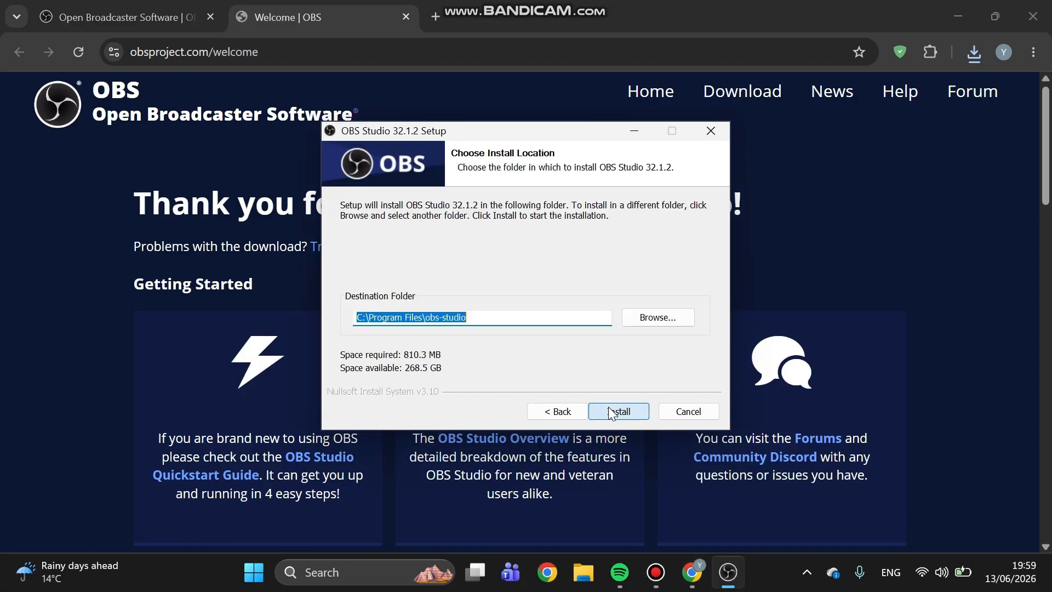
{"action": "left_click", "coordinate": [609, 409]}
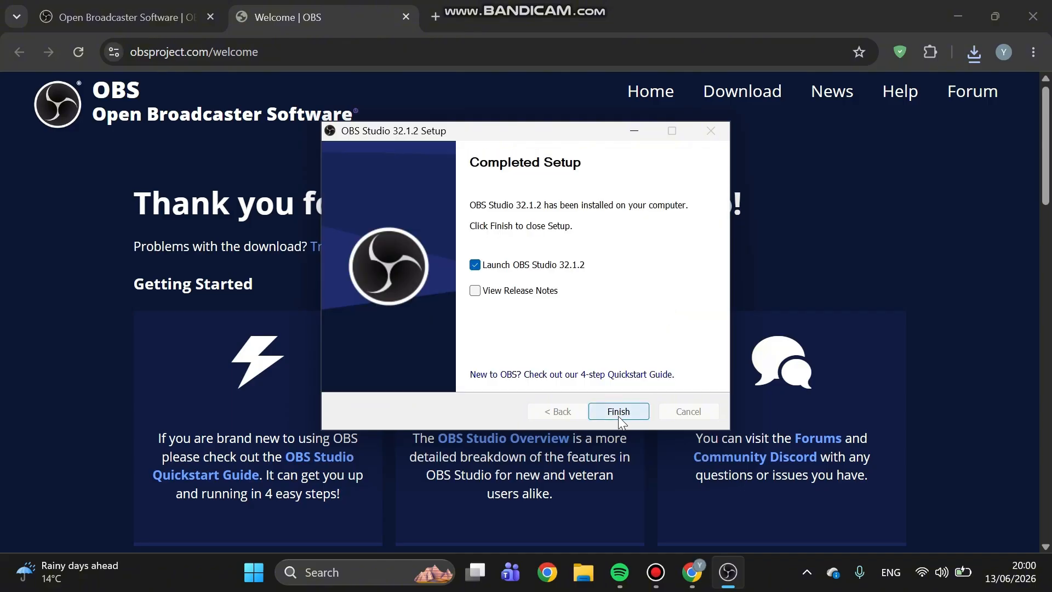
{"action": "left_click", "coordinate": [618, 412]}
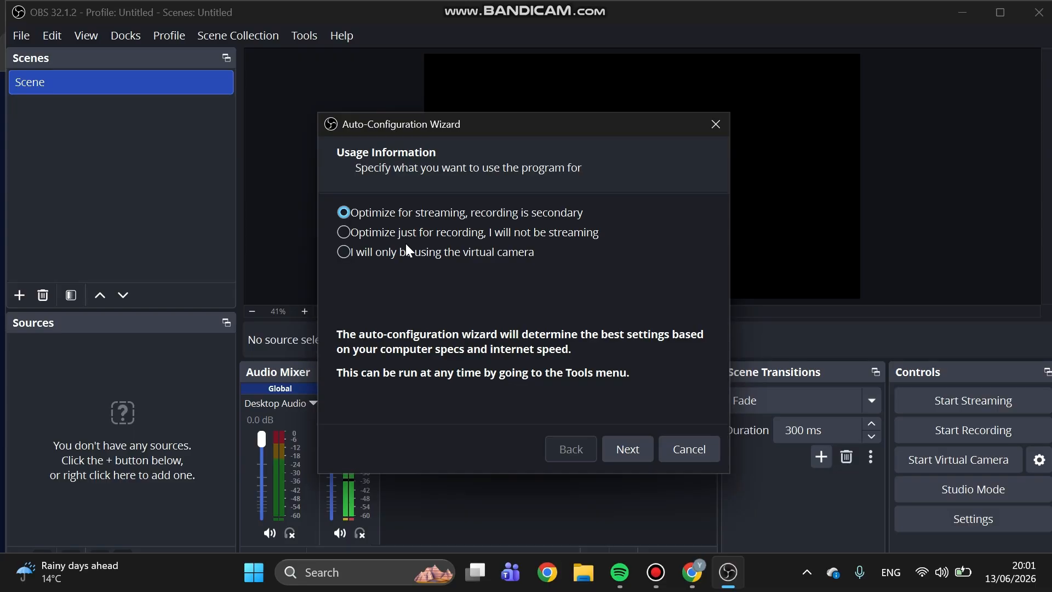
Run auto-configuration optimized just for recording, with a 1920x1080 canvas and 60 FPS preferred, and apply the recommended settings
{"action": "left_click", "coordinate": [381, 232]}
{"action": "left_click", "coordinate": [621, 445]}
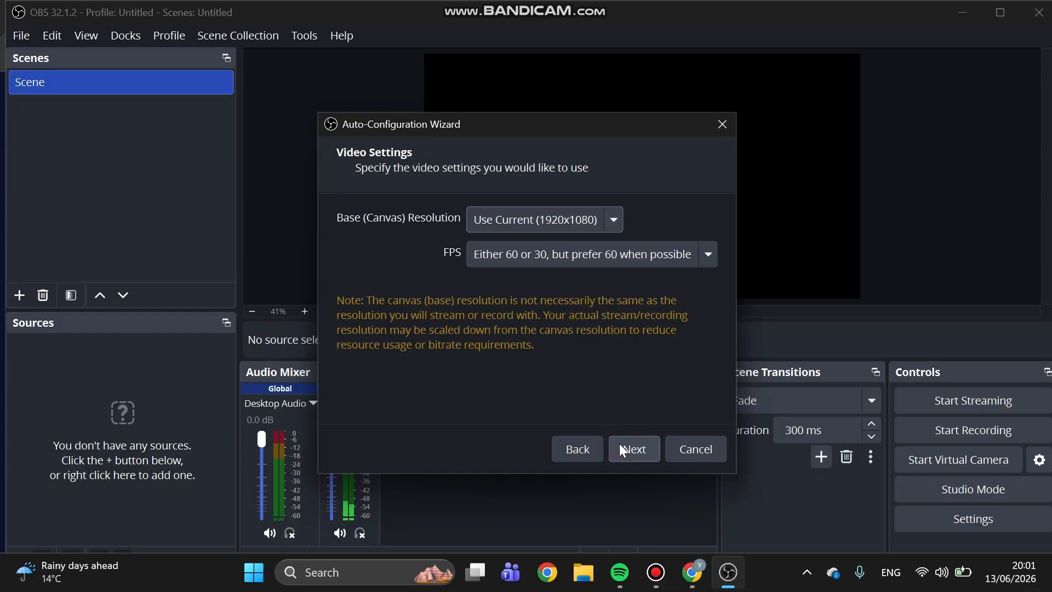
{"action": "left_click", "coordinate": [620, 444]}
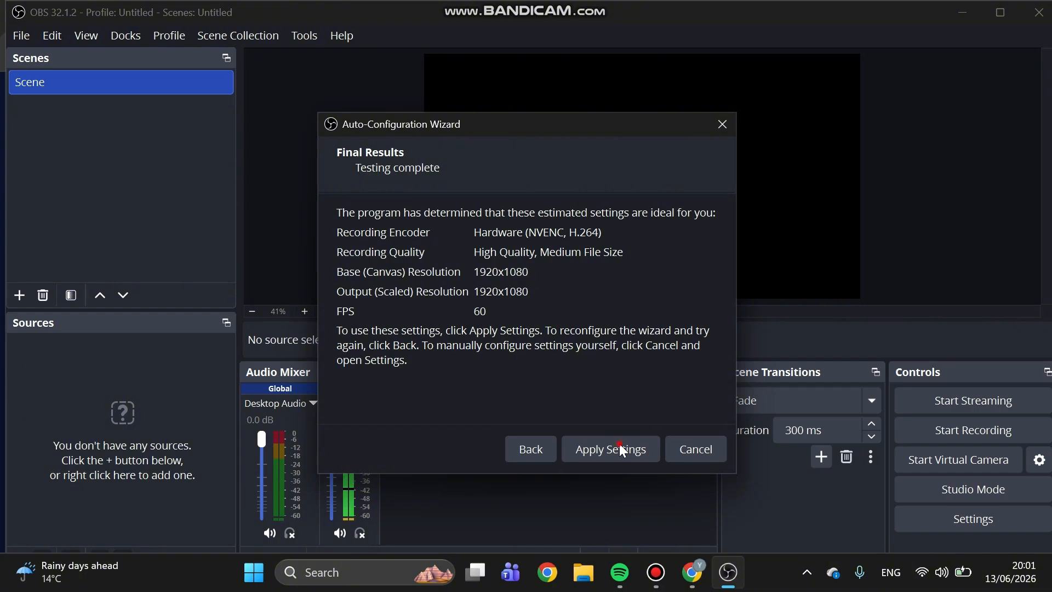
{"action": "left_click", "coordinate": [619, 444]}
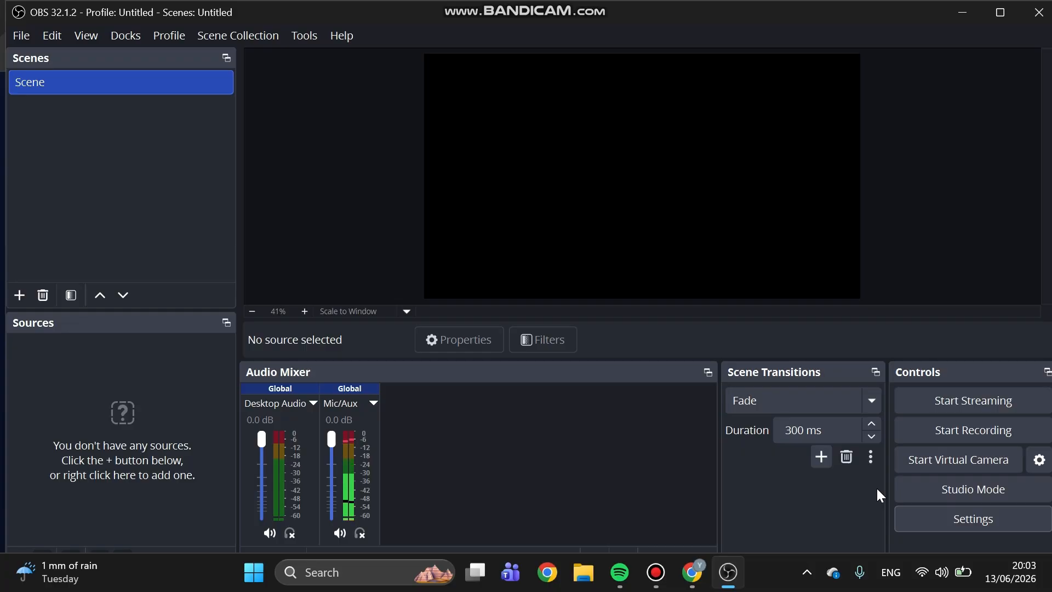
In the output settings, check the recording folder choices and set the recording quality to Indistinguishable Quality, Large File Size
{"action": "left_click", "coordinate": [951, 528]}
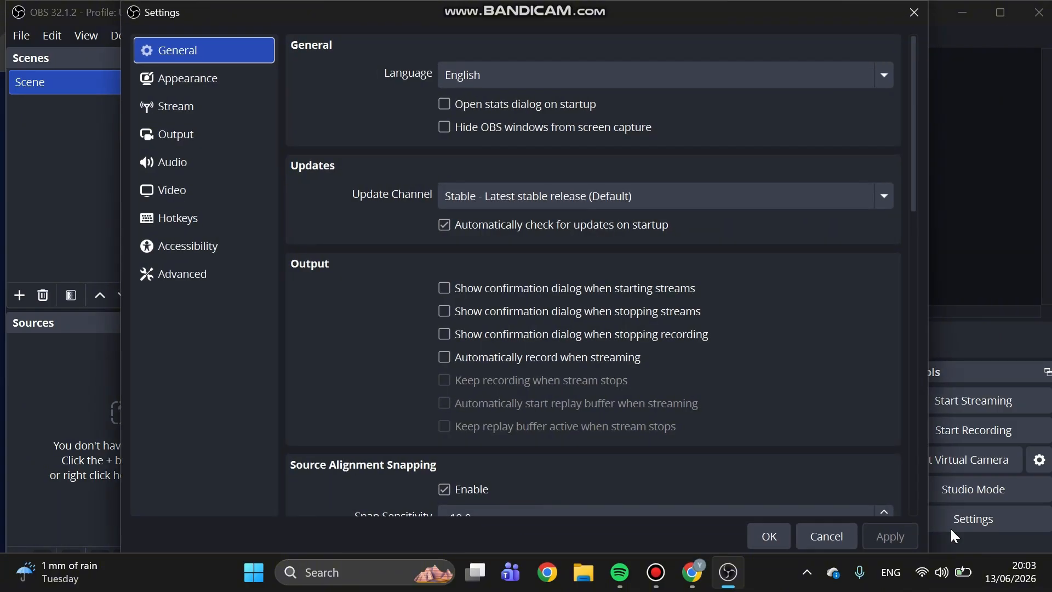
{"action": "left_click", "coordinate": [204, 132]}
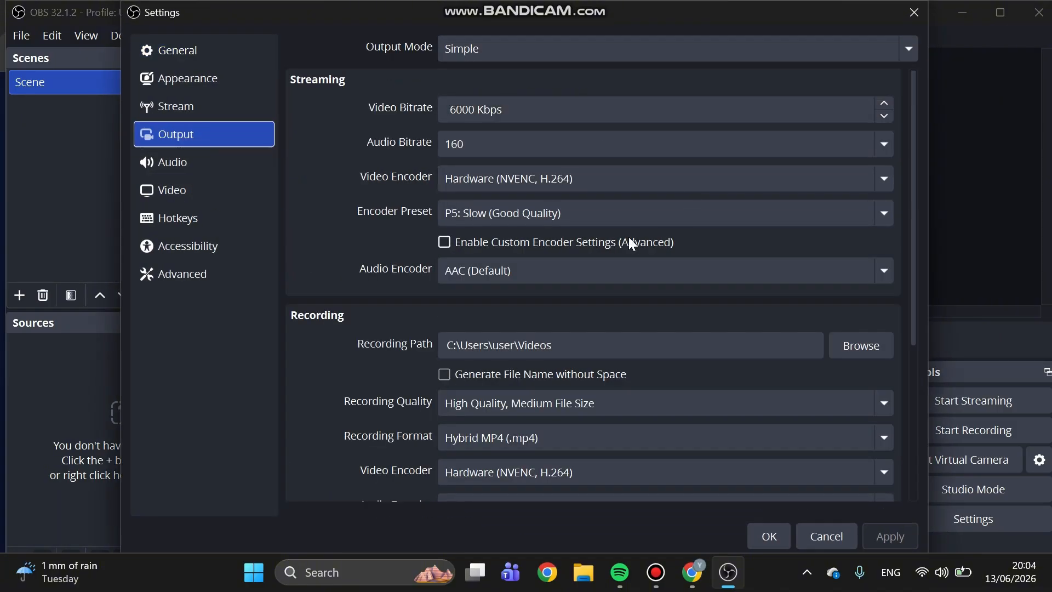
{"action": "scroll", "coordinate": [629, 239], "scroll_direction": "down", "scroll_amount": 1}
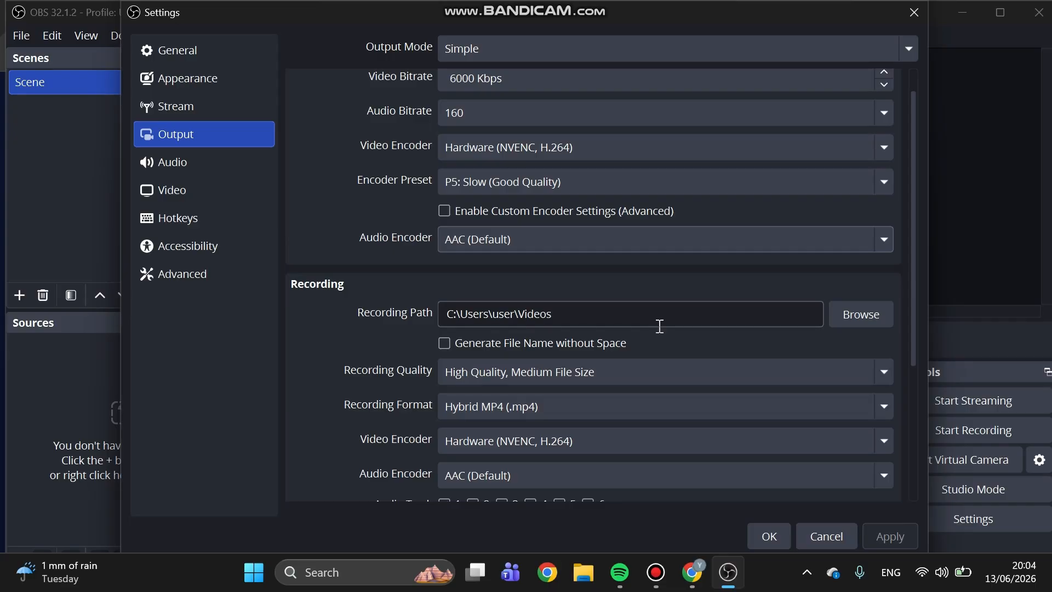
{"action": "left_click", "coordinate": [845, 322]}
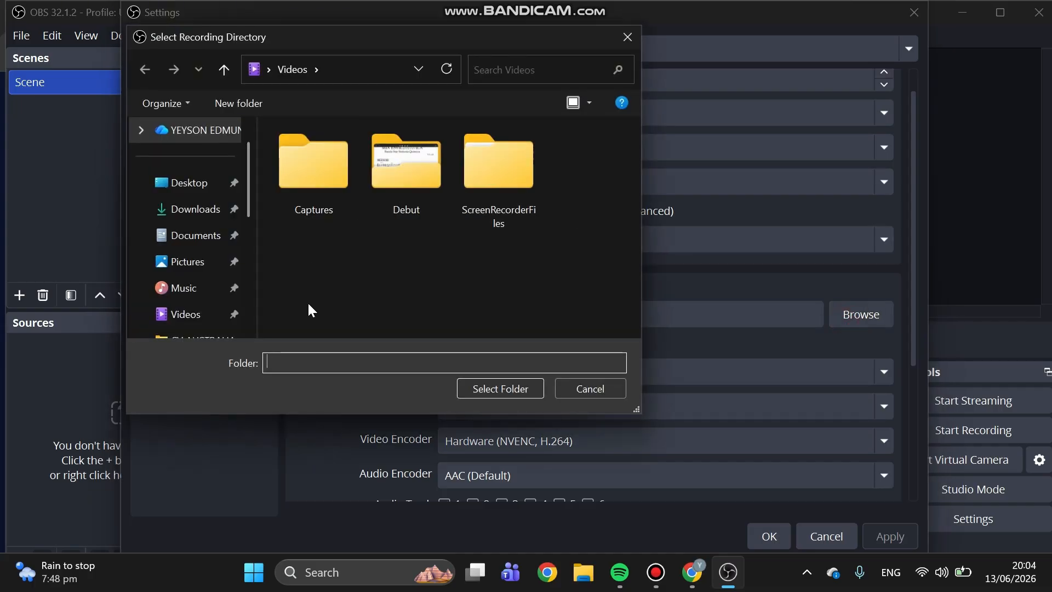
{"action": "left_click", "coordinate": [627, 37]}
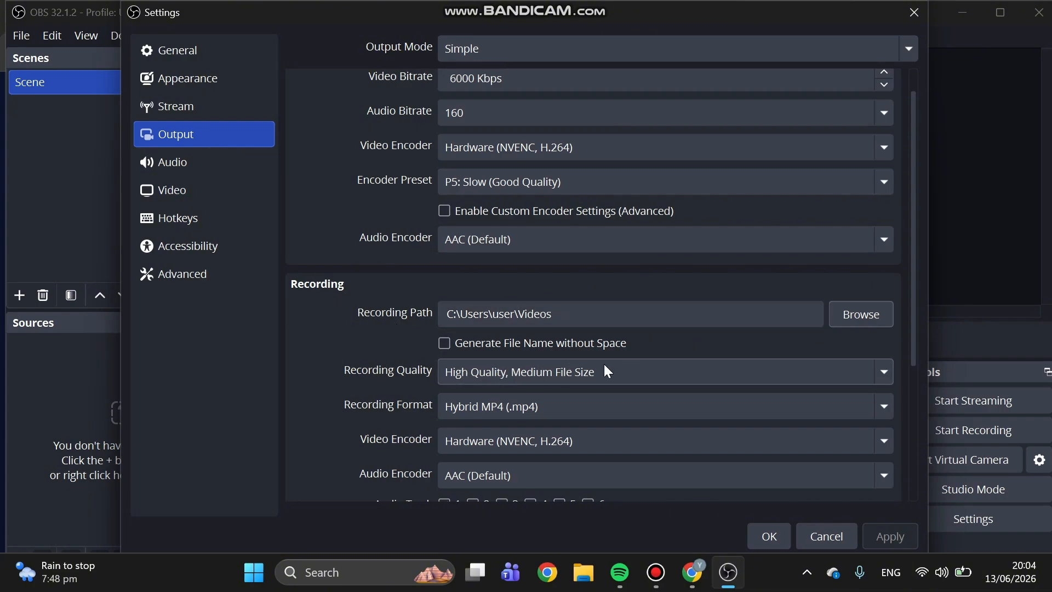
{"action": "left_click", "coordinate": [623, 370]}
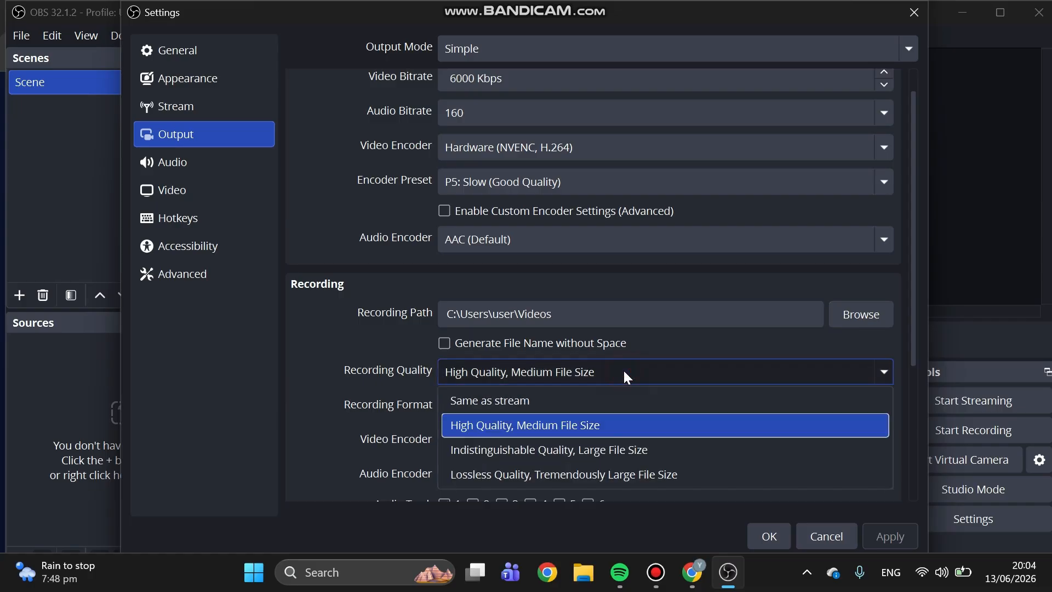
{"action": "left_click", "coordinate": [523, 450]}
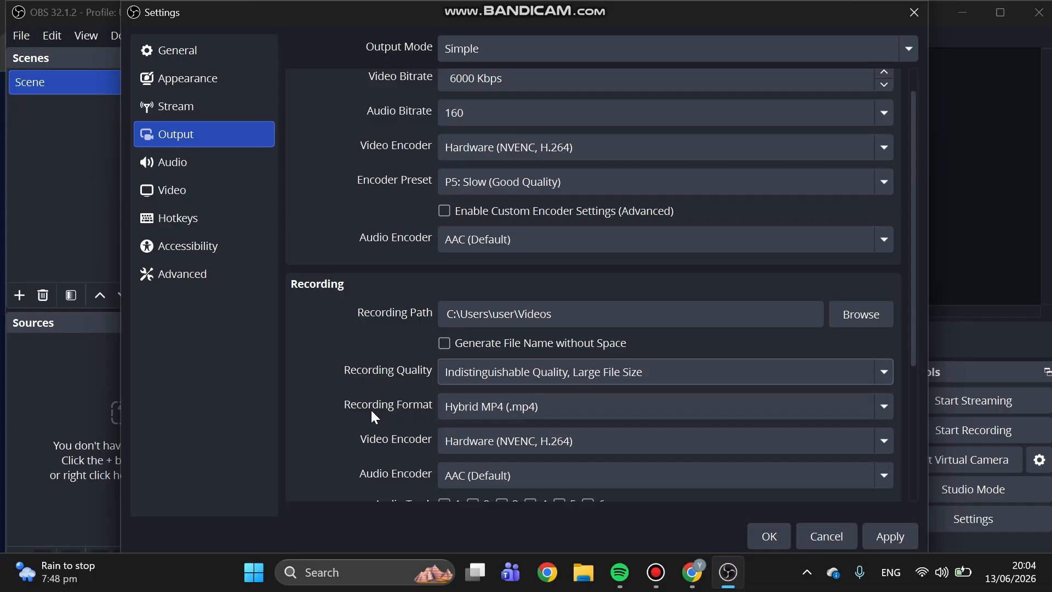
Choose Hybrid MP4 (.mp4) as recording format and Hardware (NVENC, H.264) as recording video encoder, and save the settings
{"action": "left_click", "coordinate": [594, 411]}
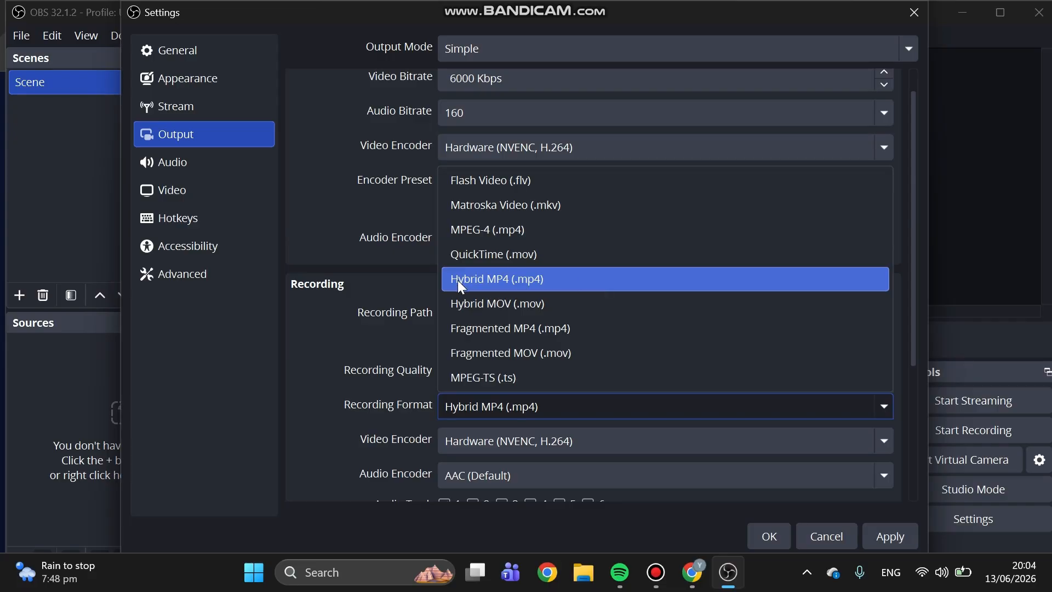
{"action": "left_click", "coordinate": [489, 277]}
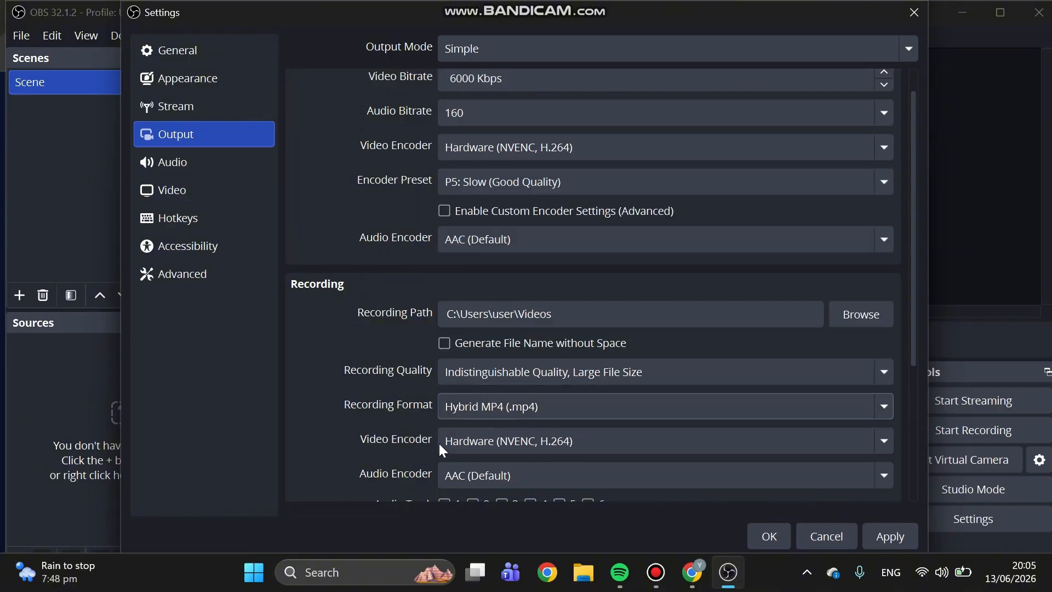
{"action": "left_click", "coordinate": [487, 440]}
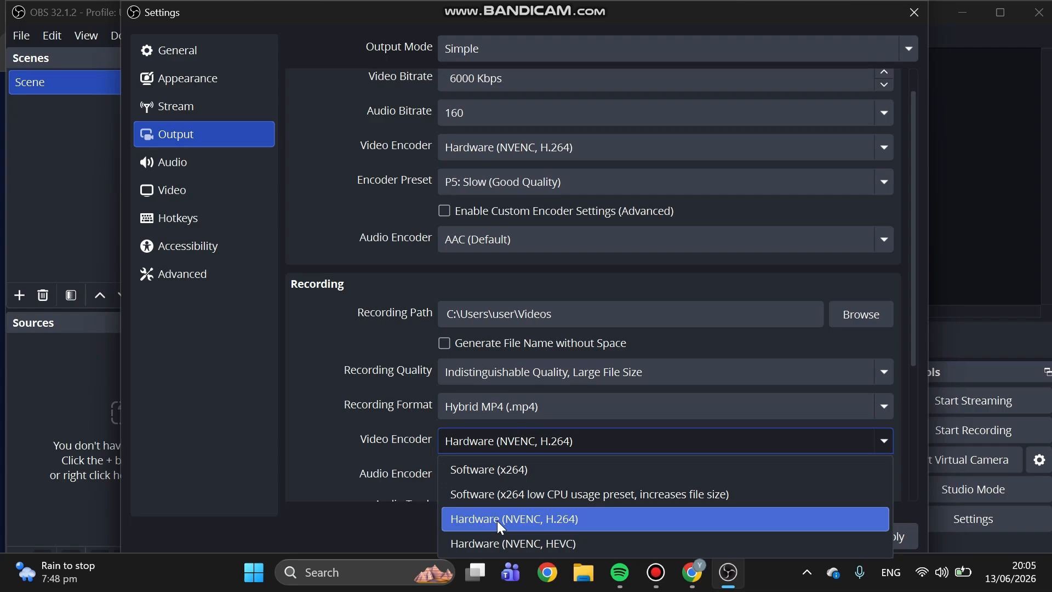
{"action": "left_click", "coordinate": [500, 521]}
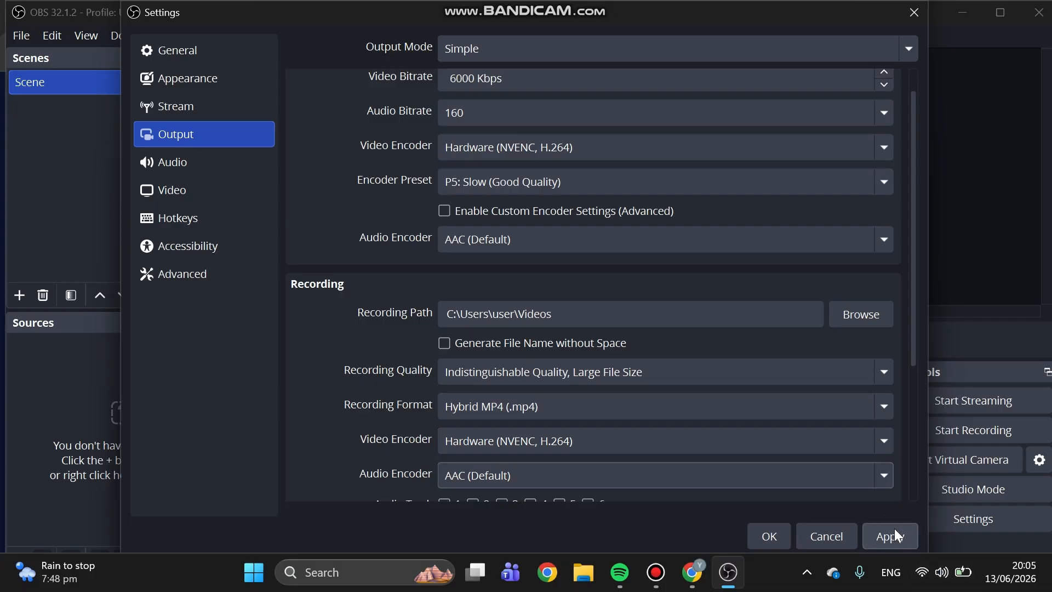
{"action": "left_click", "coordinate": [888, 542]}
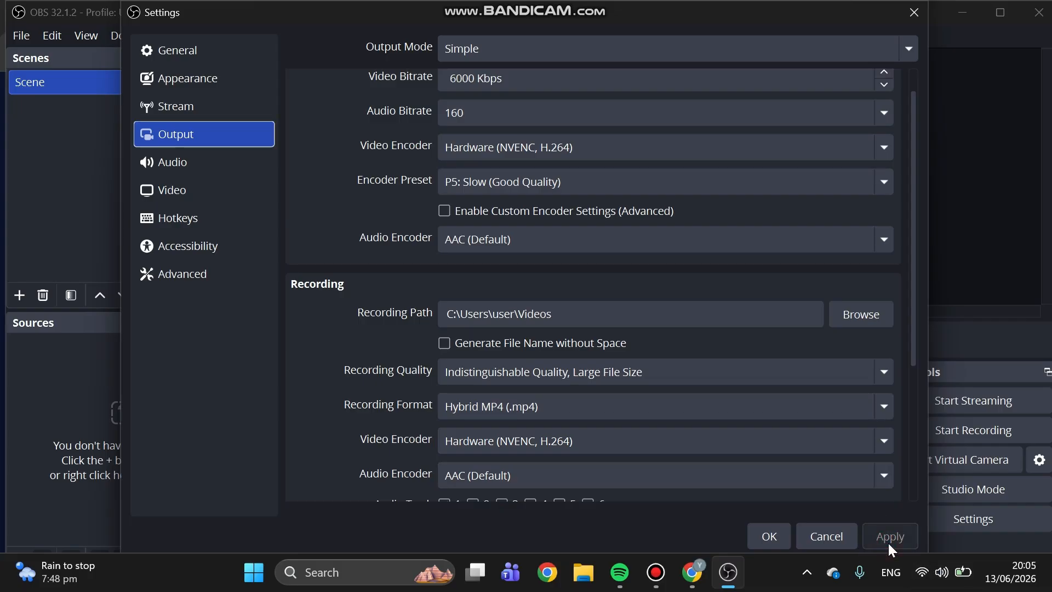
{"action": "left_click", "coordinate": [771, 534]}
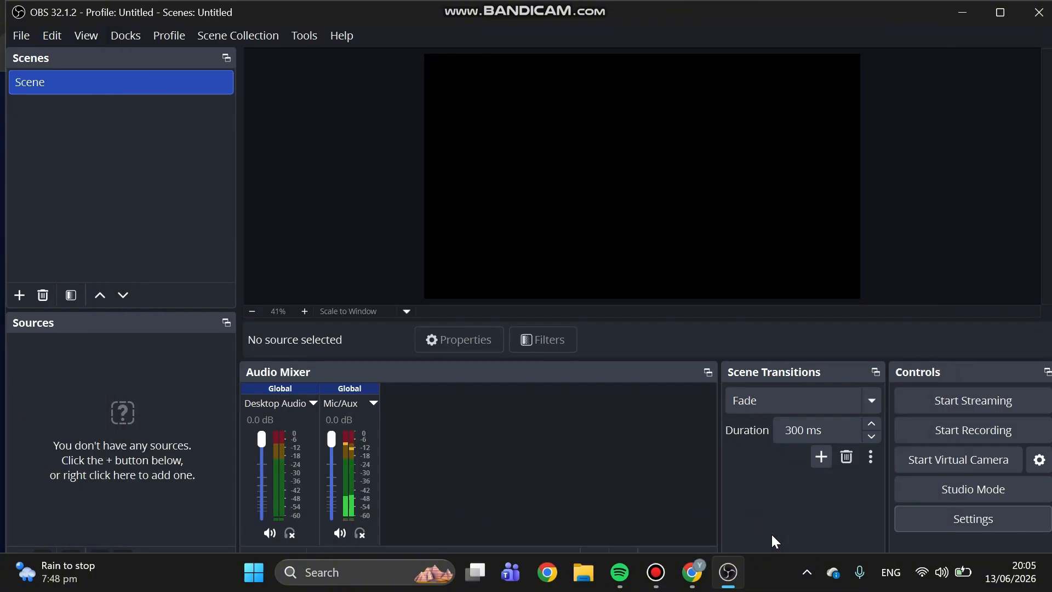